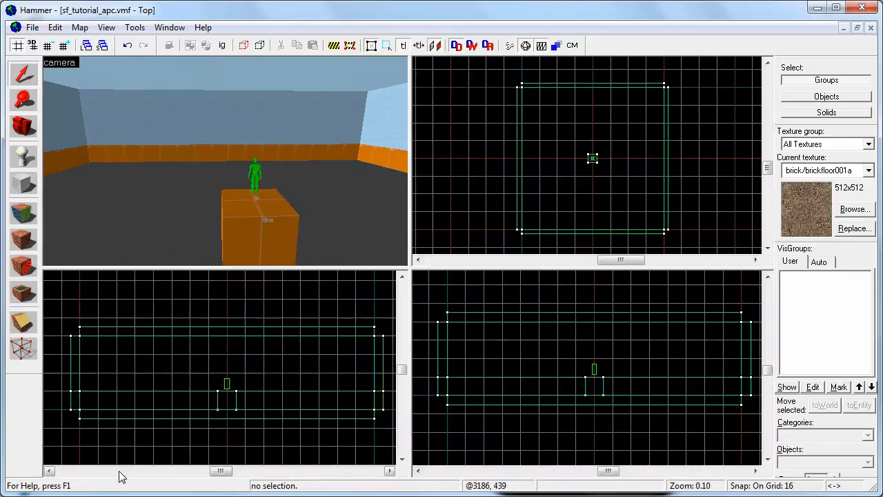
Place the apc_on_path prefab on the floor at the far end of the room.
click(25, 153)
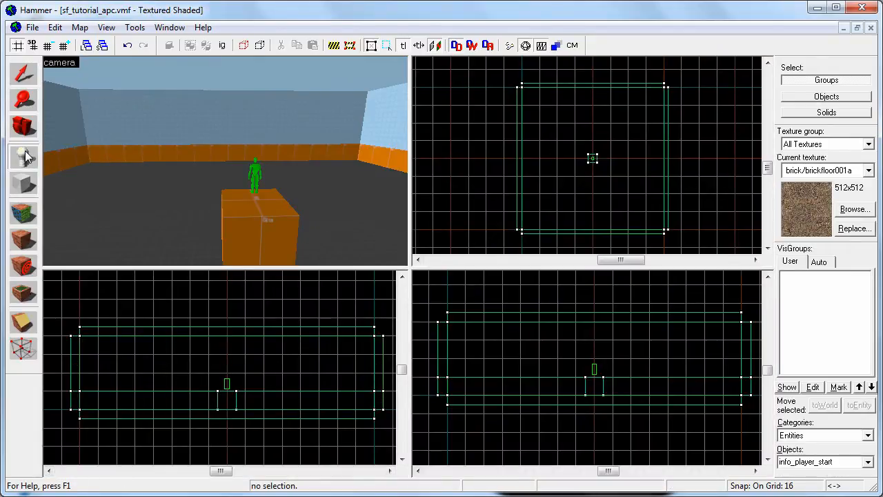
click(867, 436)
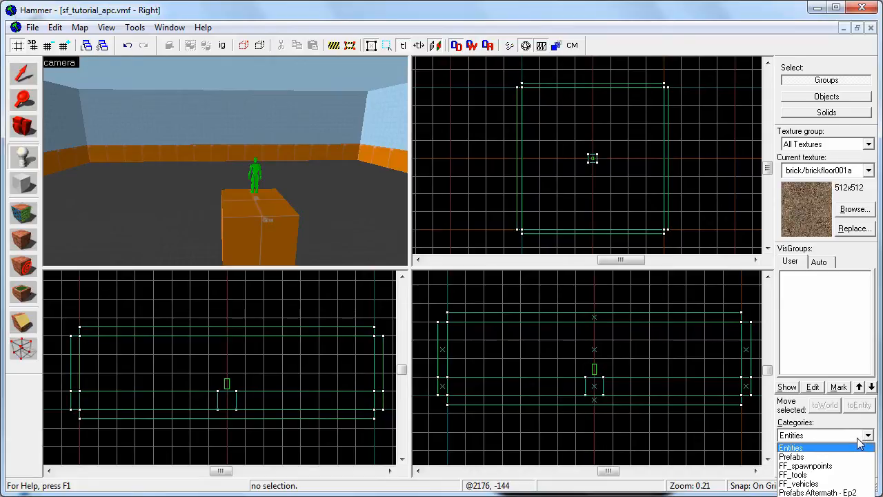
click(856, 456)
click(867, 463)
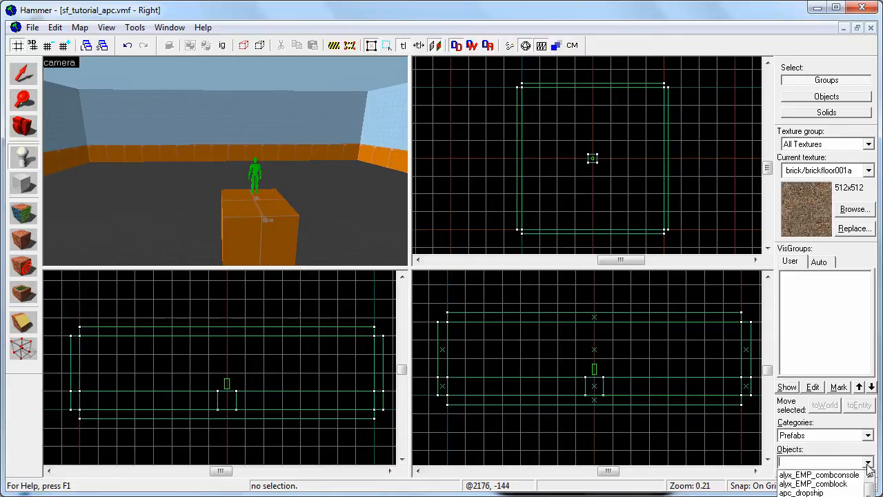
text(apc_dropship)
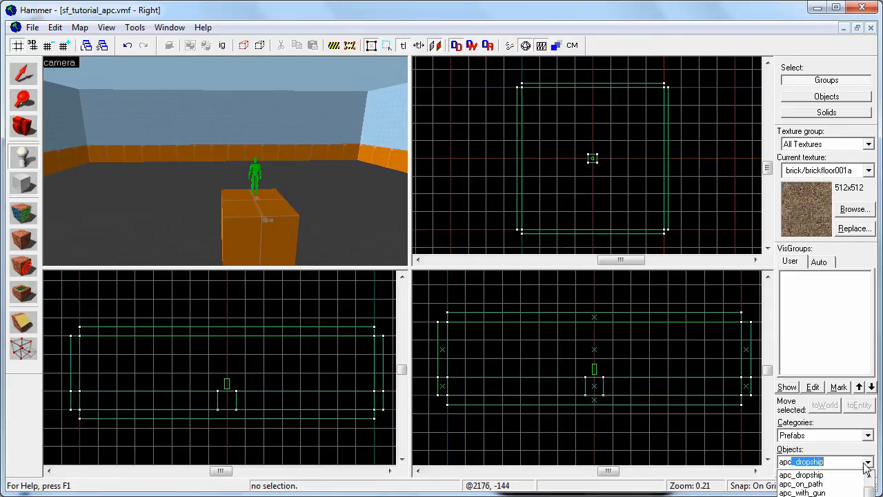
click(801, 484)
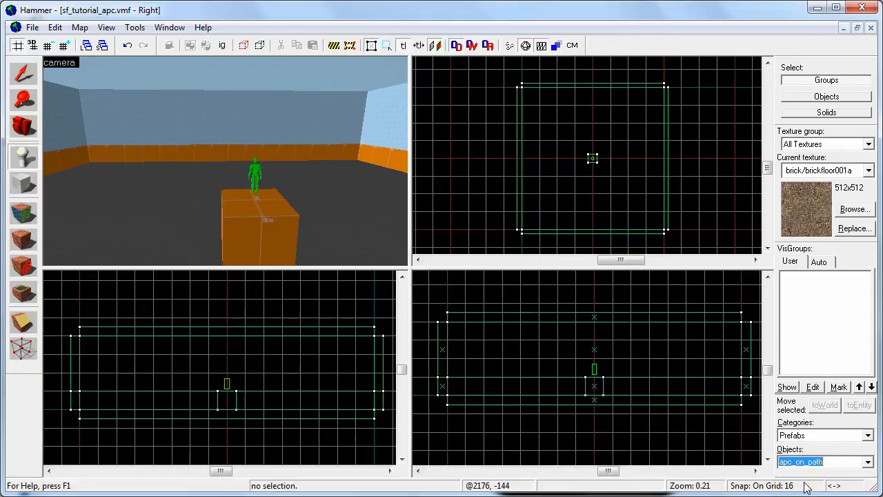
click(101, 171)
key(z)
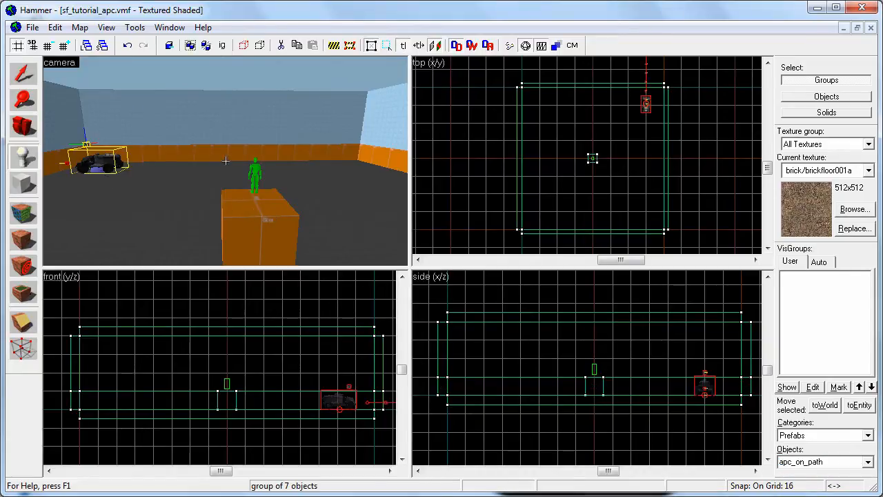
key(w)
key(z)
Undo the prefab placement and place apc_on_path again with its whole path inside the room.
key(ctrl+z)
click(376, 196)
key(z)
key(s)
key(z)
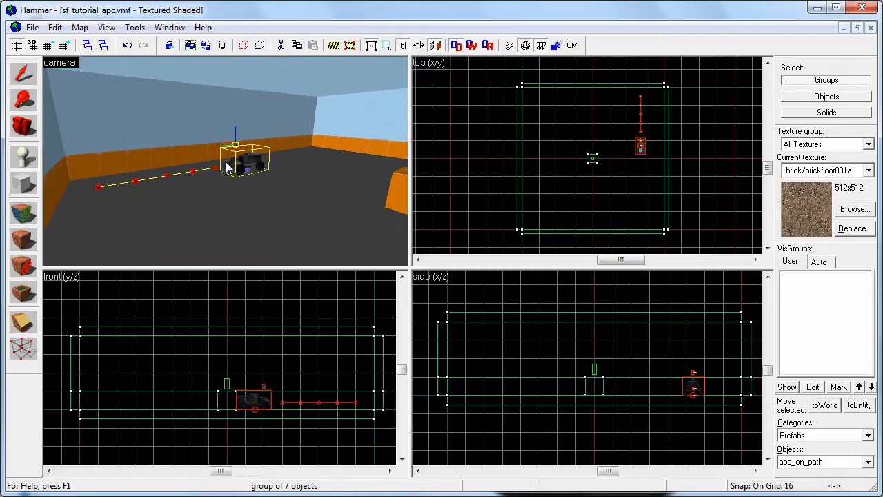
Undo the placement of the apc_on_path prefab.
key(ctrl+z)
key(z)
key(z)
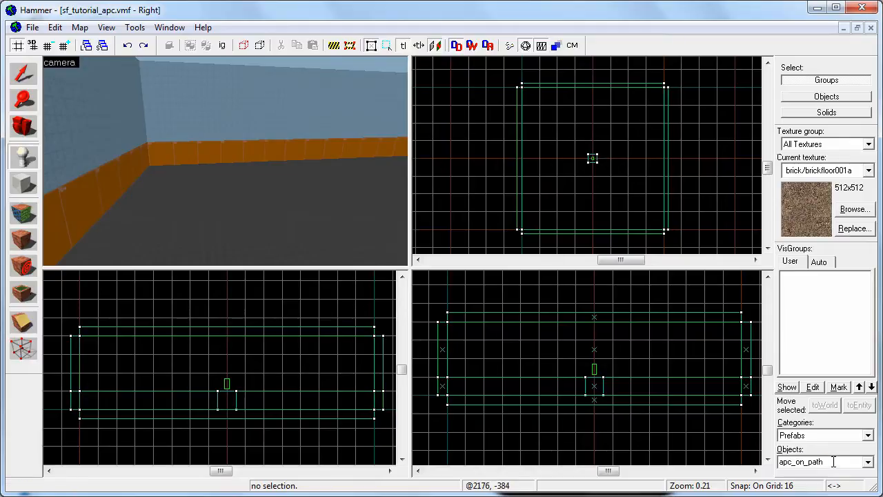
Place a prop_vehicle_apc entity on the floor near the corner of the room.
click(869, 434)
click(864, 448)
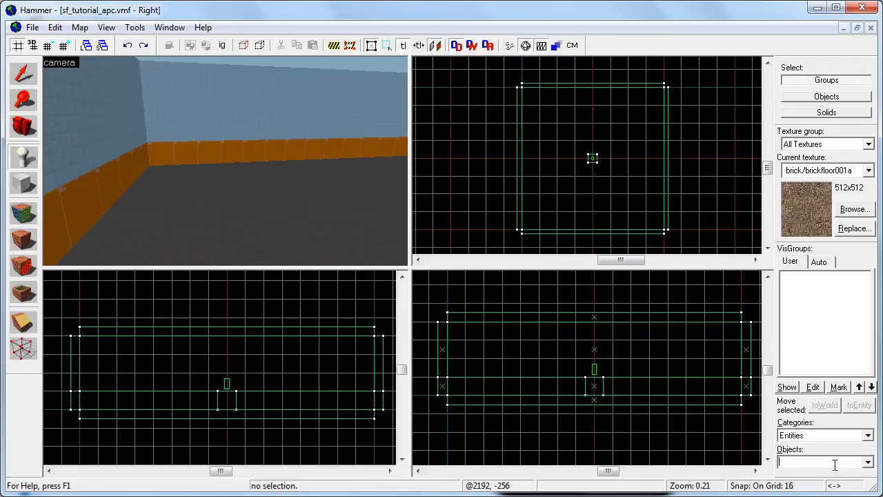
text(prop_vehicle_apc)
click(183, 178)
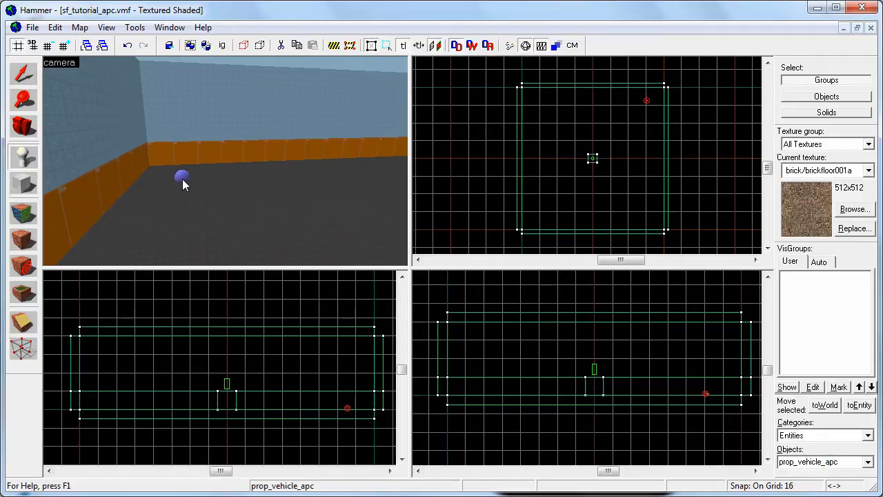
Open the properties of the prop_vehicle_apc entity and name it apc.
key(w)
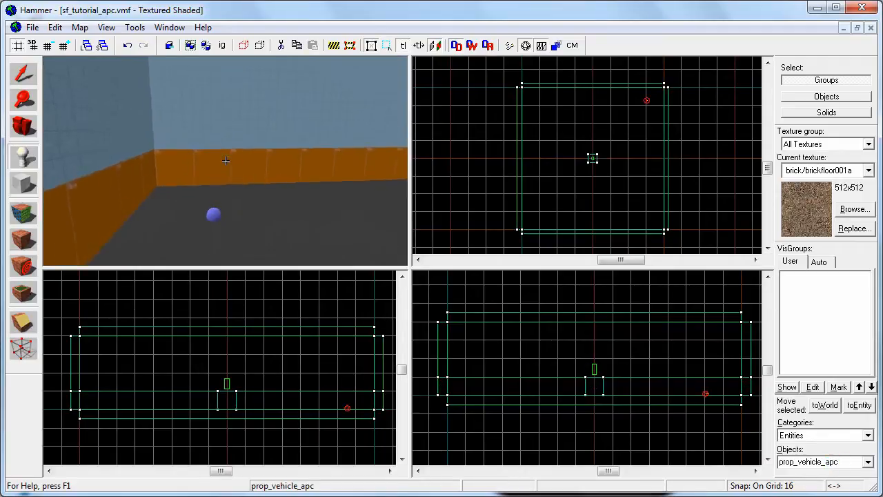
key(z)
key(alt+Return)
drag(513, 240, 520, 118)
click(628, 198)
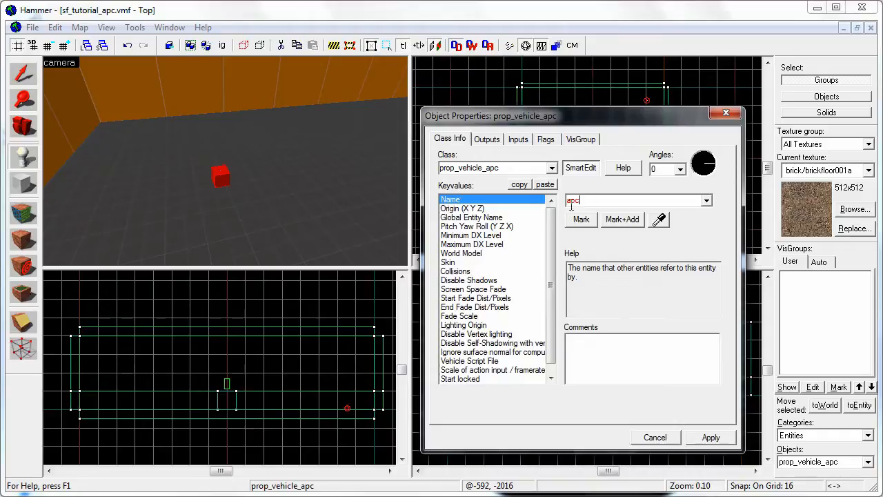
Set the vehicle's world model to models/combine_apc.mdl, filtering the model list by apc.
click(475, 254)
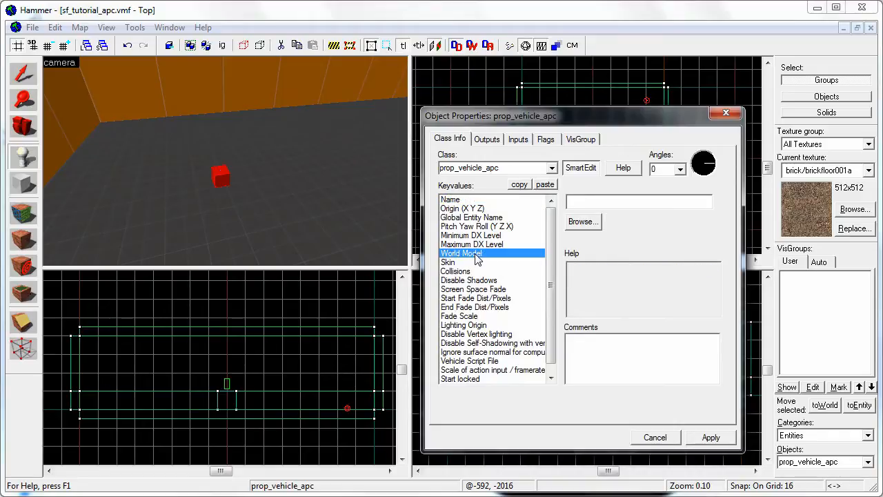
click(583, 222)
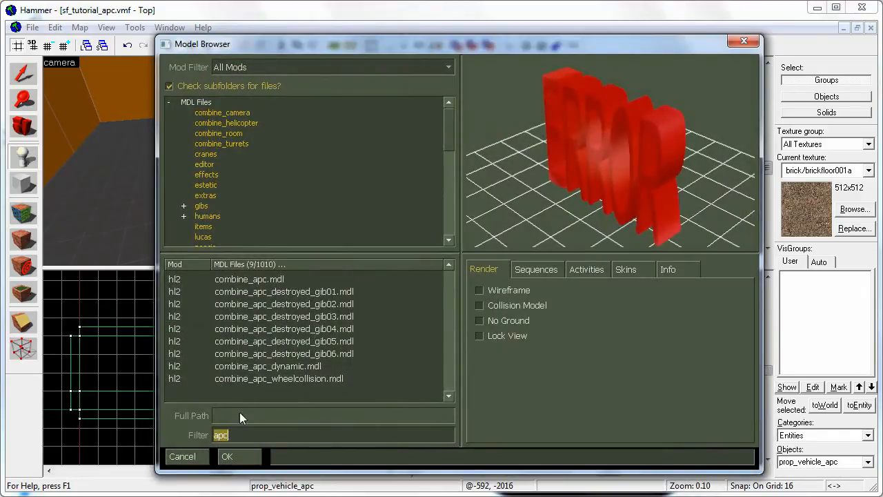
click(263, 279)
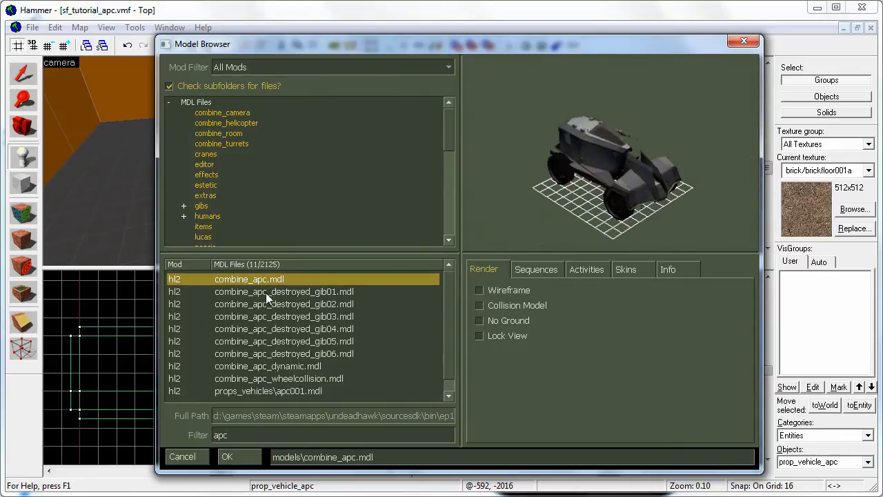
click(237, 456)
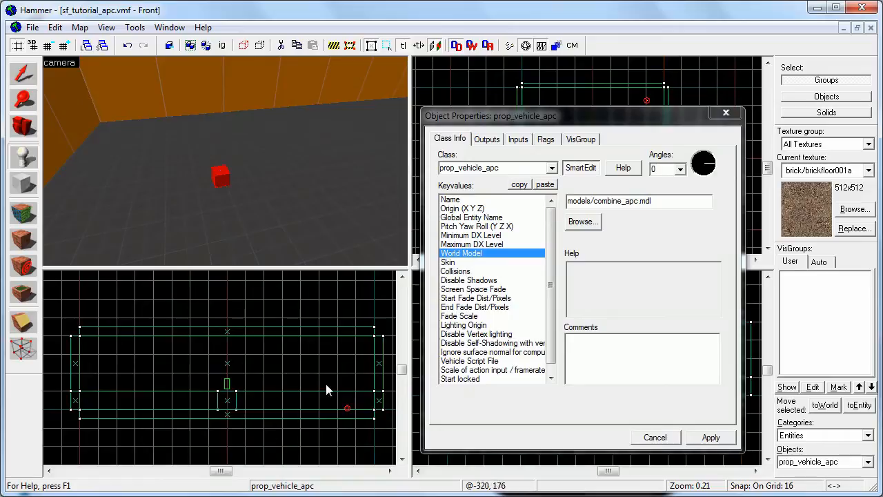
Set the vehicle script file to scripts/vehicles/apc_npc.txt.
scroll(551, 277, down, 1)
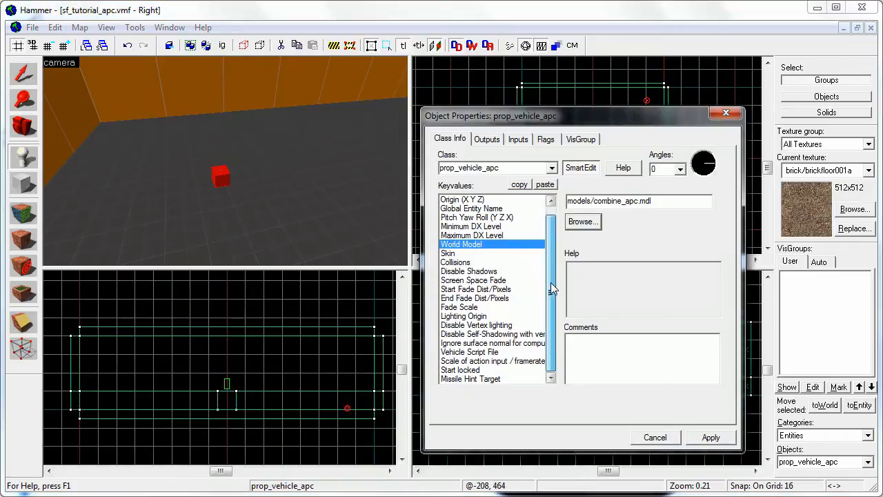
click(468, 263)
key(Down)
key(Down)
key(Down)
key(Down)
key(Down)
key(Down)
key(Down)
key(Down)
key(Down)
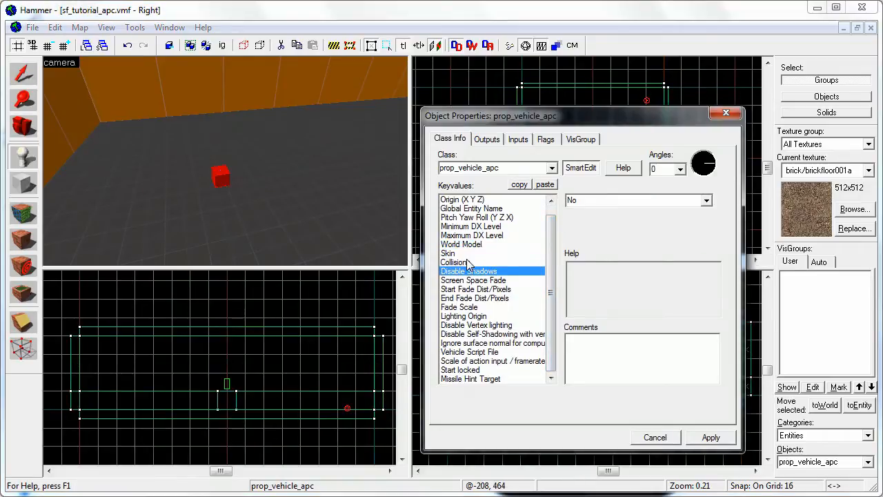
key(Down)
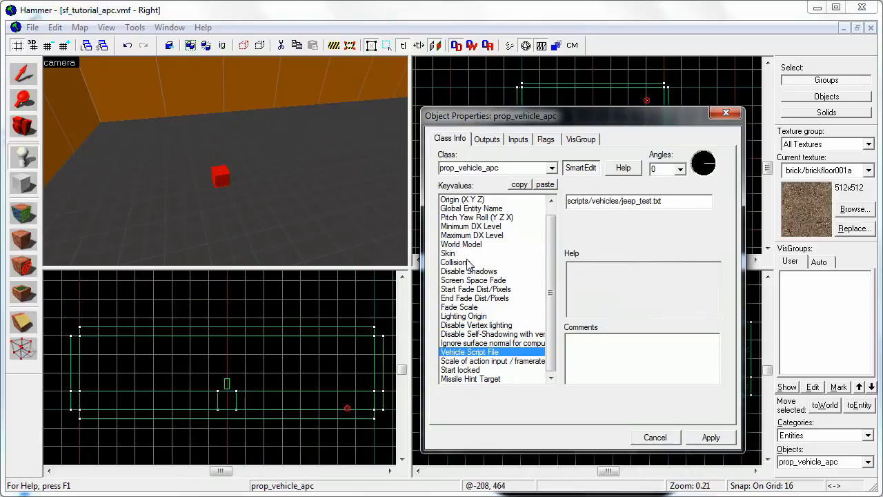
drag(676, 202, 621, 207)
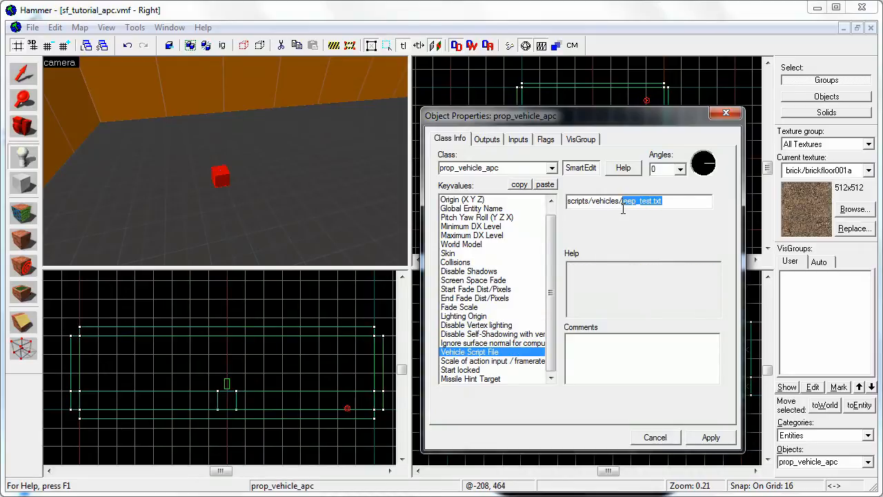
text(apc)
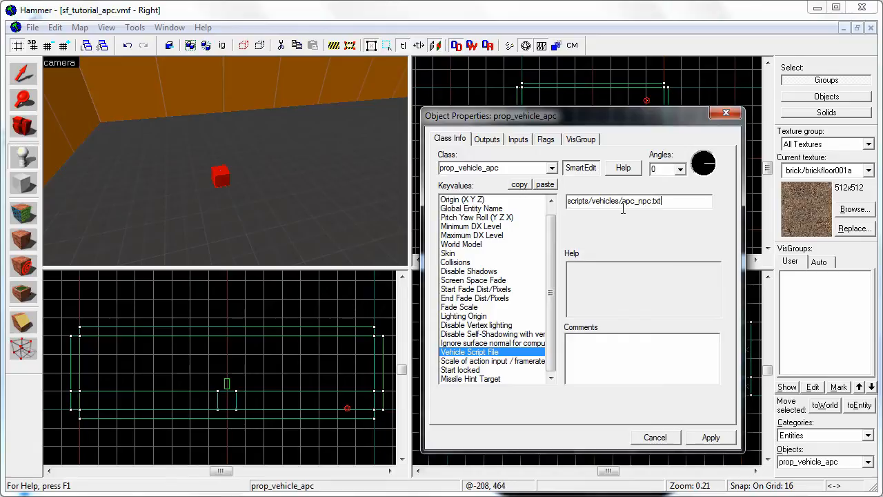
Set the vehicle's Start locked option to Yes, apply the properties and close them.
click(483, 370)
click(706, 200)
click(586, 216)
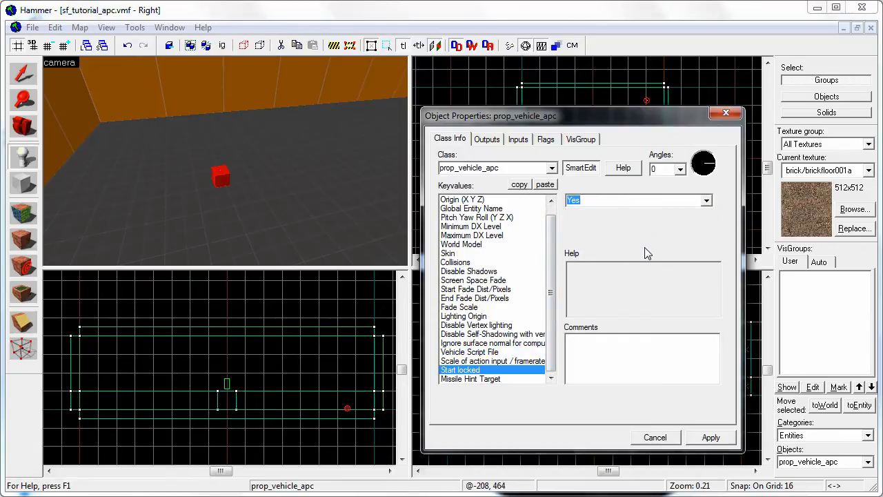
click(710, 437)
scroll(225, 161, down, 5)
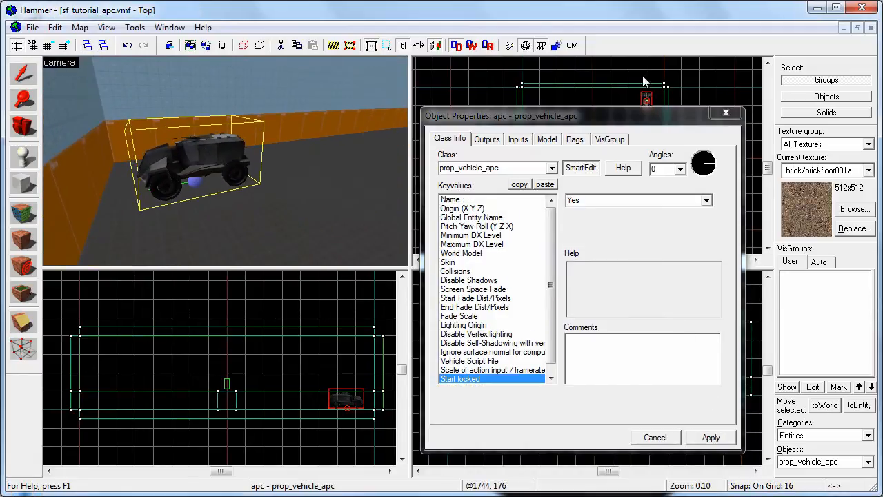
click(716, 115)
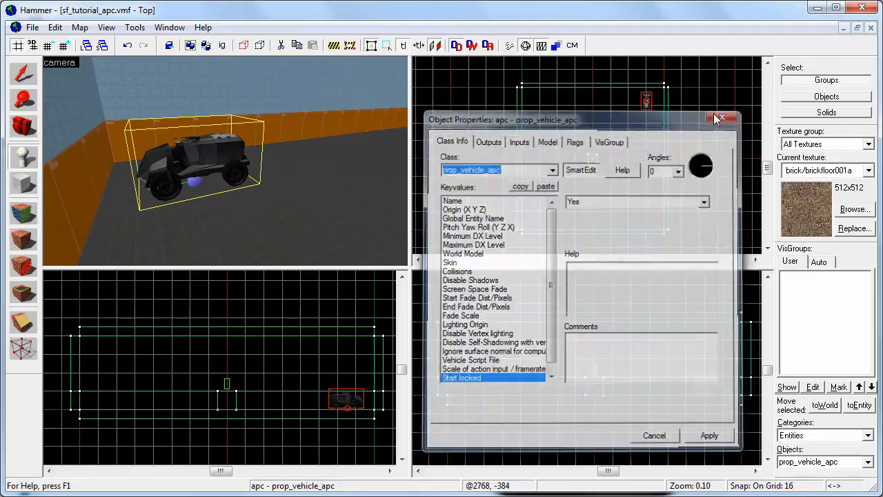
Move the APC in the top view to the opposite end of the room, along the same side wall.
key(shift+s)
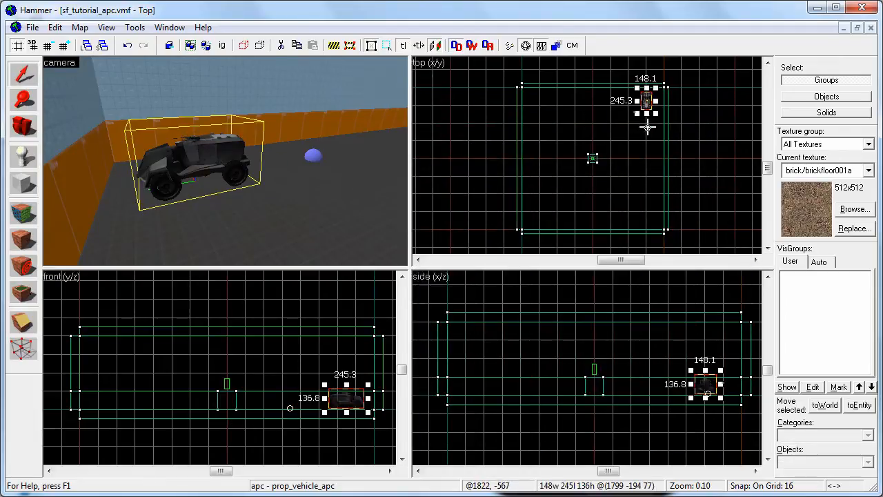
drag(647, 102, 651, 221)
key(z)
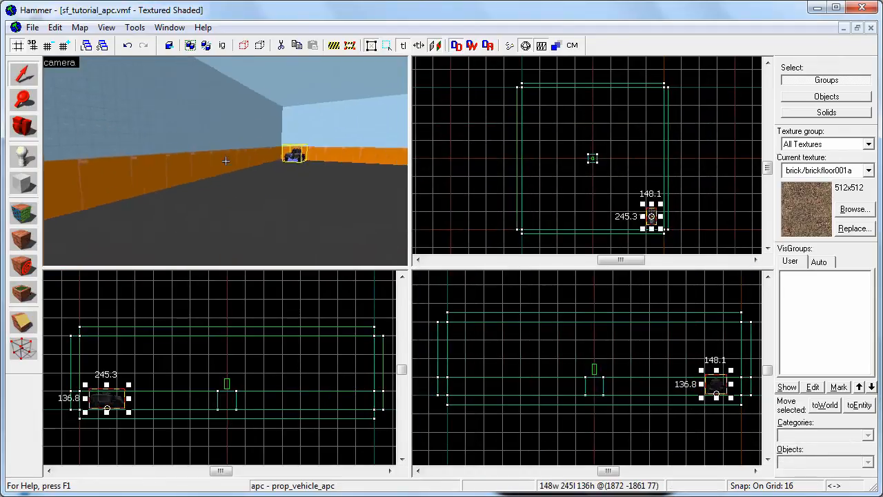
key(w)
key(d)
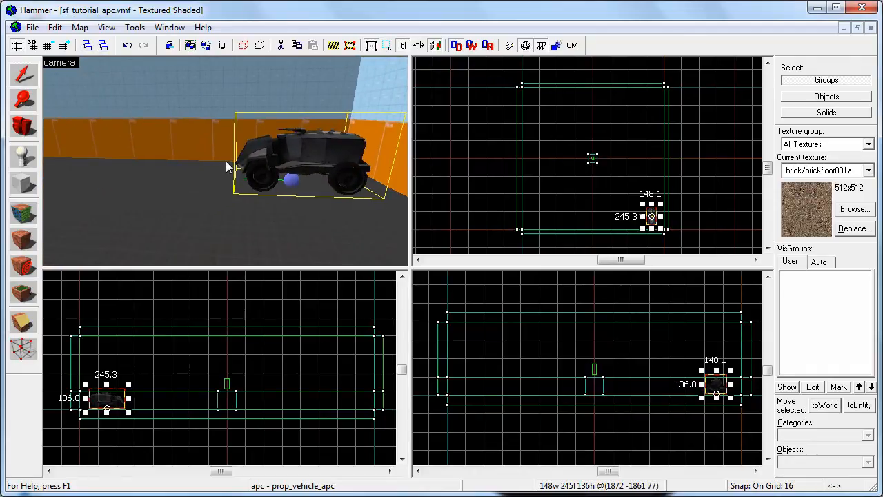
Place an npc_apcdriver entity on the floor beside the APC.
click(24, 155)
click(817, 462)
text(npc_apcdriver)
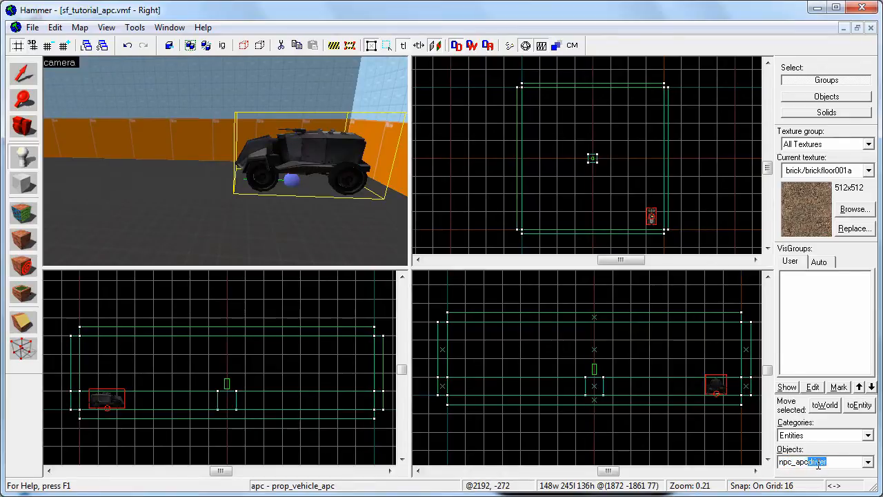
key(z)
key(z)
click(245, 198)
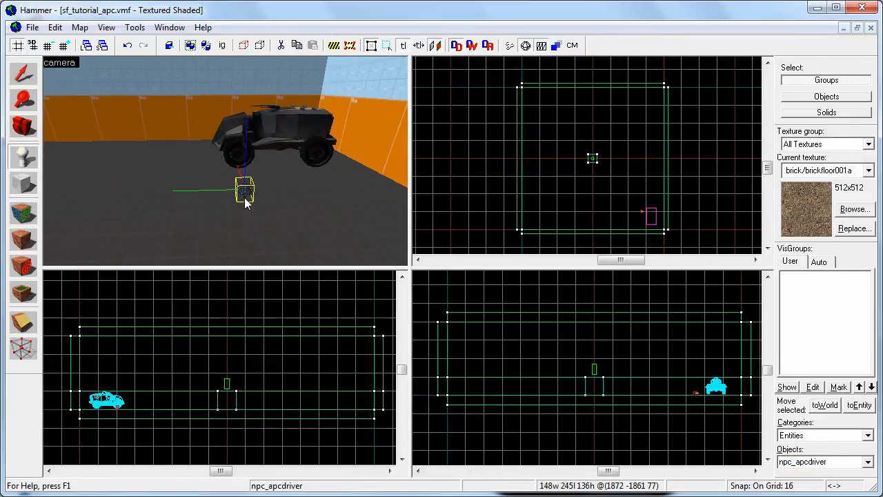
Name the npc_apcdriver entity driver and set its Vehicle to drive to apc.
key(alt+Return)
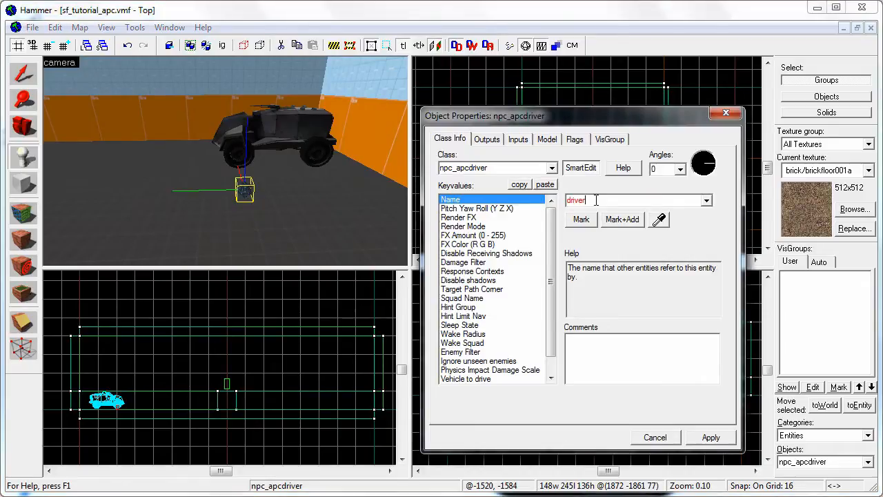
scroll(532, 301, down, 2)
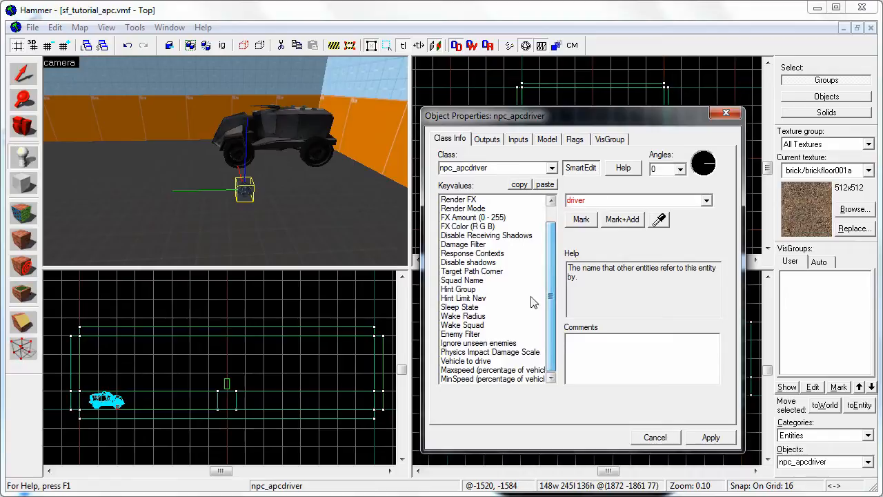
click(483, 361)
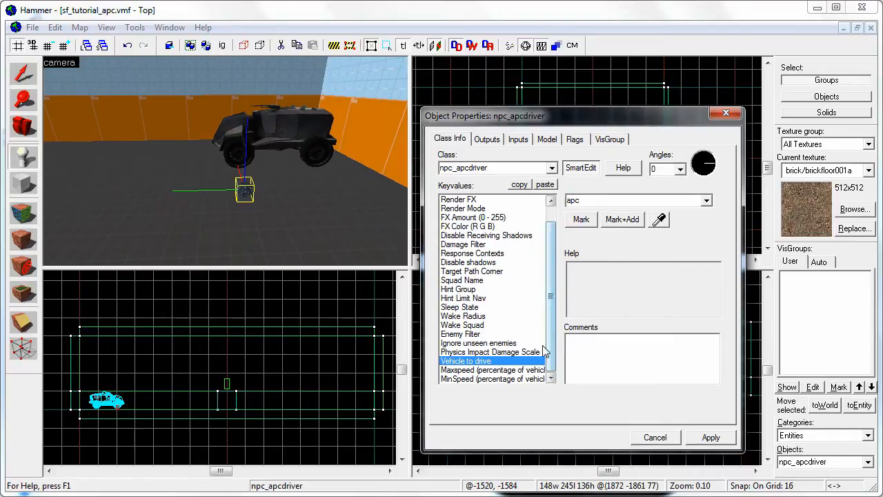
Set the driver's Maxspeed to .5 and apply the properties.
click(536, 371)
click(536, 378)
click(538, 371)
drag(587, 200, 554, 202)
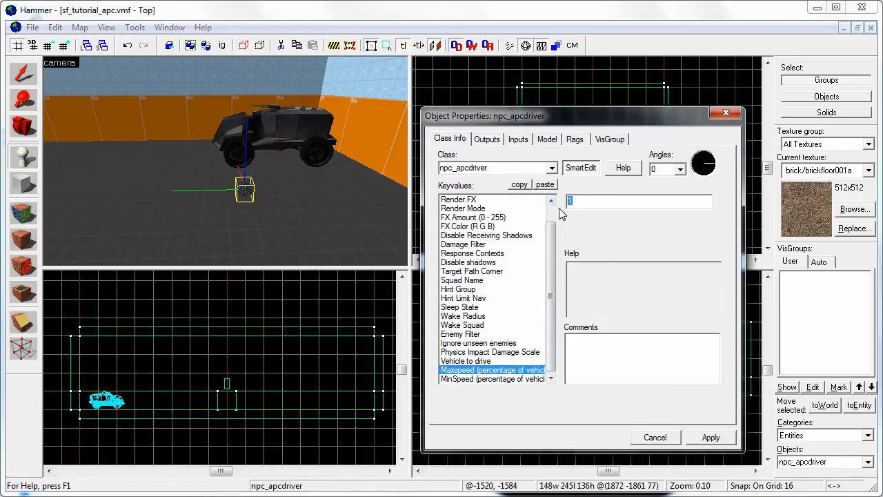
click(696, 445)
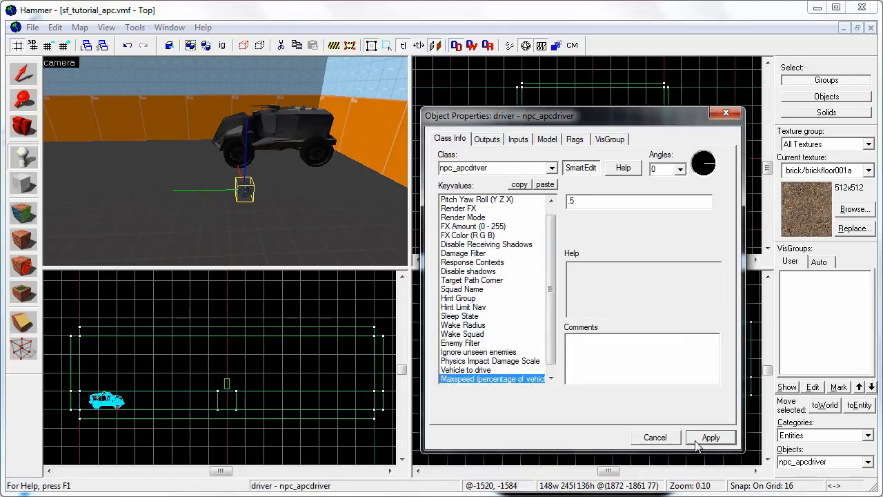
Enable the No Rocket Attacks and No Gun Attacks flags for the driver.
click(574, 139)
click(445, 161)
click(446, 172)
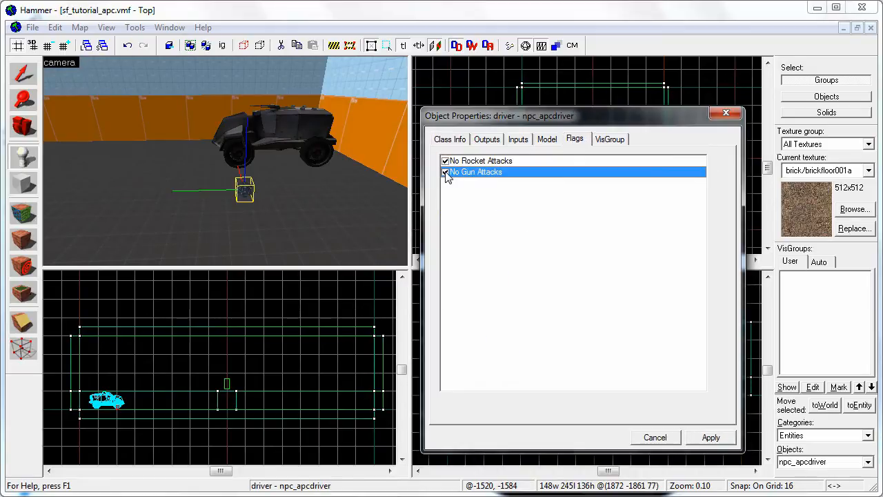
Apply the driver's flag settings and close its properties.
click(706, 444)
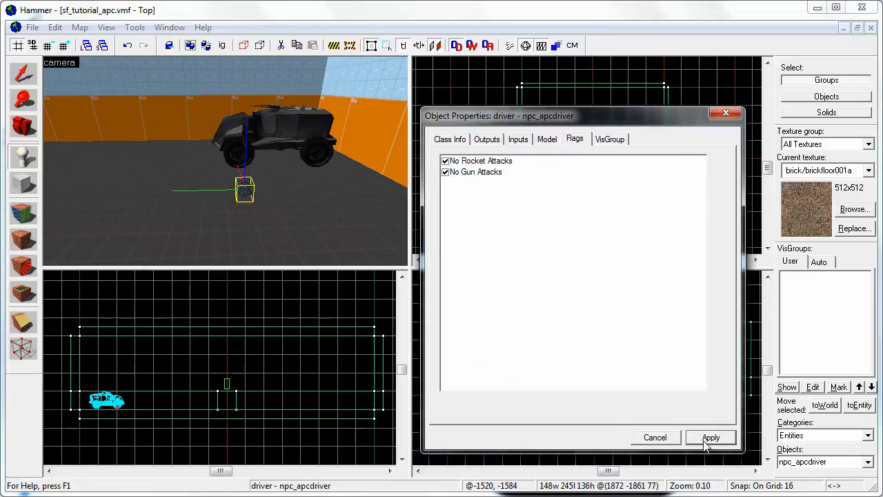
click(726, 112)
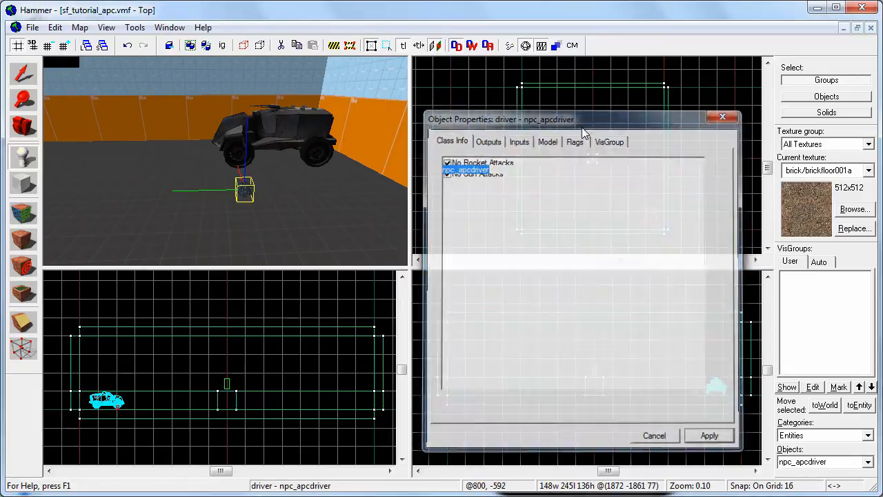
Place a path_corner entity on the open floor between the central block and the side wall.
text(path_)
text(z)
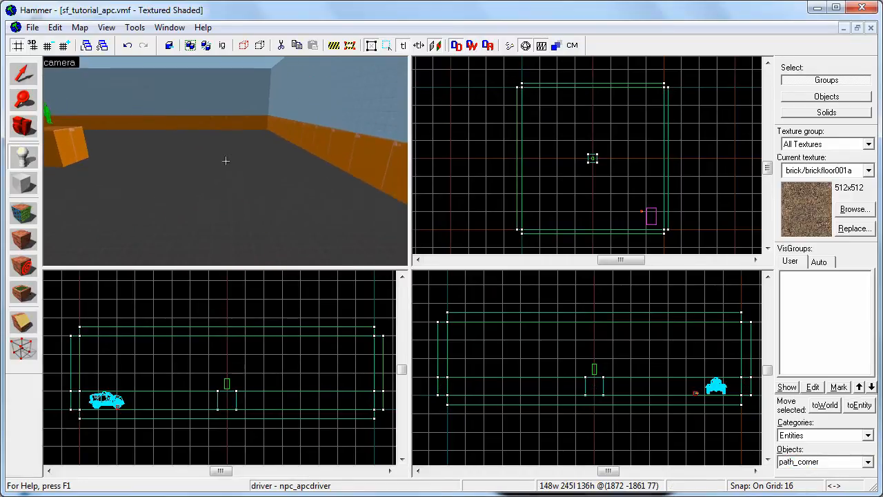
click(226, 161)
key(z)
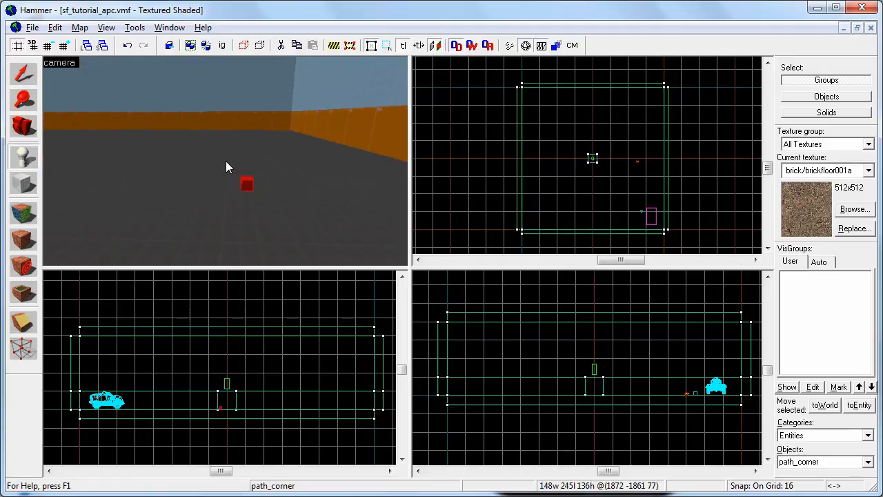
Name the path_corner entity path1 and apply its properties.
key(alt+Return)
click(578, 198)
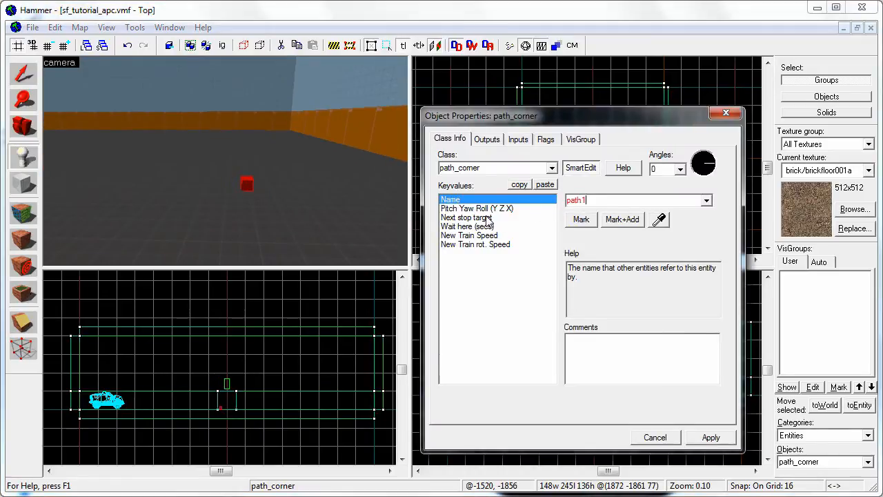
click(488, 234)
click(491, 244)
click(492, 236)
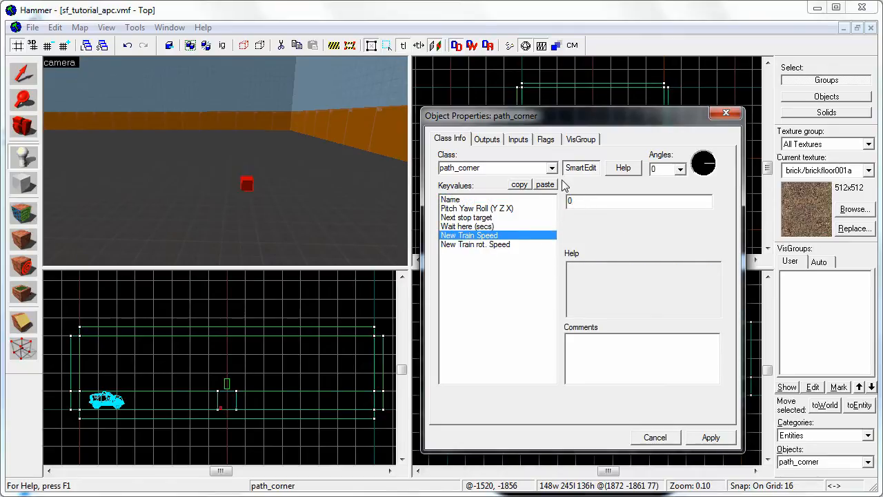
click(722, 116)
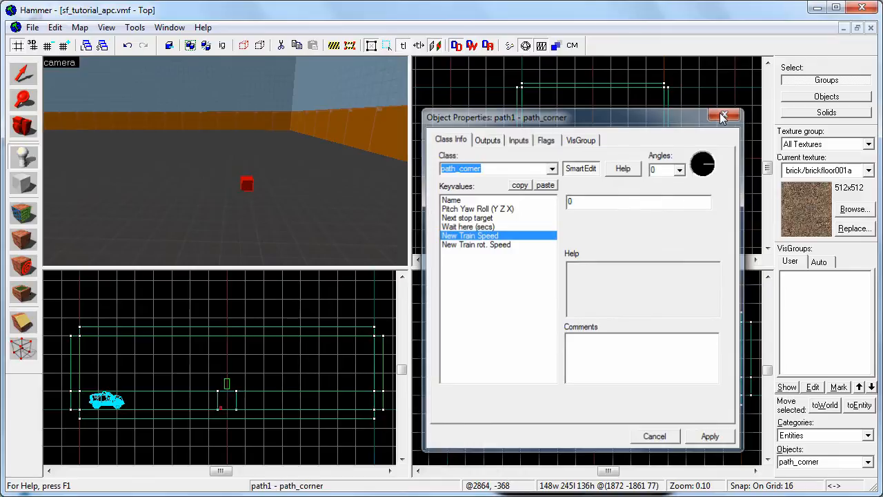
click(722, 115)
Raise path1 off the floor and clone it diagonally past the central block as the second path corner.
scroll(226, 405, up, 11)
drag(197, 427, 199, 395)
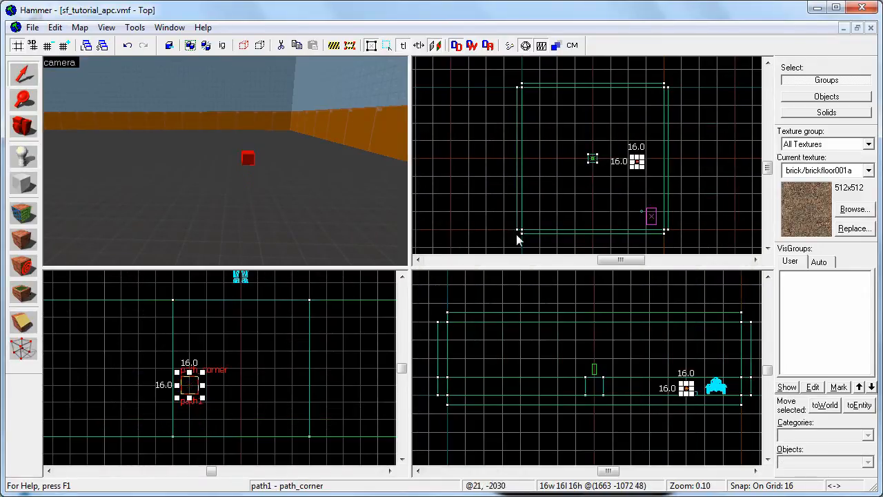
scroll(635, 160, up, 8)
mouse_move(679, 153)
mouse_down()
mouse_move(696, 205)
mouse_move(631, 134)
mouse_move(614, 98)
mouse_up()
scroll(681, 178, down, 5)
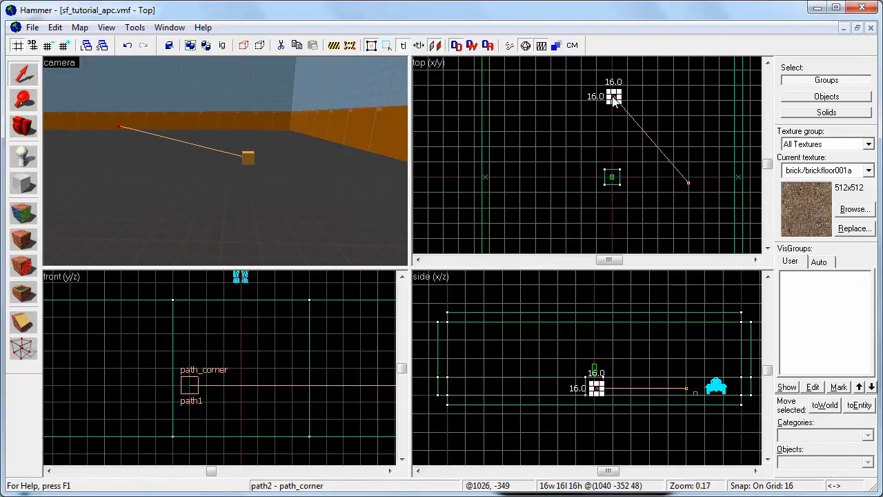
Check the Next stop target of path1 and the properties of the second path corner.
double_click(247, 158)
click(465, 218)
click(121, 129)
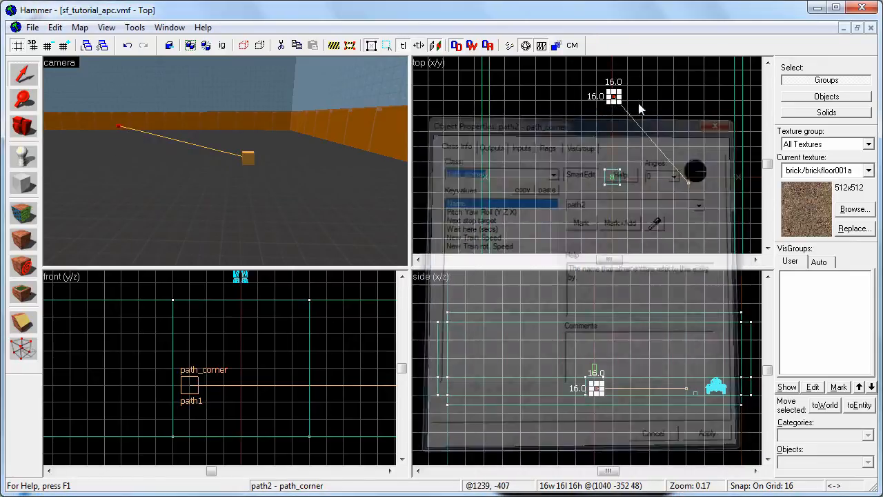
click(726, 113)
Clone further path corners around the central block to form a four-point diamond route.
mouse_move(566, 173)
shift+mouse_down()
mouse_move(596, 222)
mouse_move(600, 195)
shift+mouse_up()
scroll(564, 173, down, 3)
scroll(596, 222, up, 4)
scroll(603, 213, up, 3)
Close the route by setting the fourth path corner's Next stop target to path1 and apply it.
key(alt+Return)
click(493, 218)
click(714, 436)
click(724, 113)
Set the npc_apcdriver's Target Path Corner to path1.
scroll(618, 213, down, 7)
scroll(627, 184, up, 1)
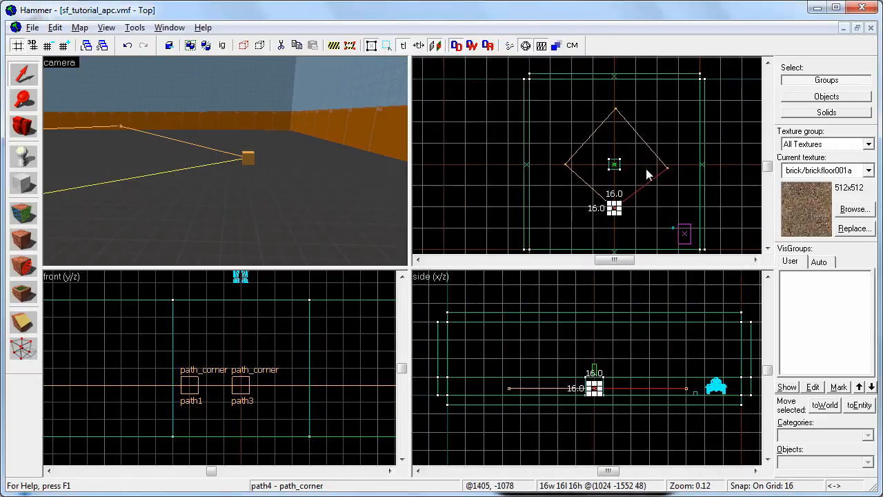
scroll(643, 221, up, 4)
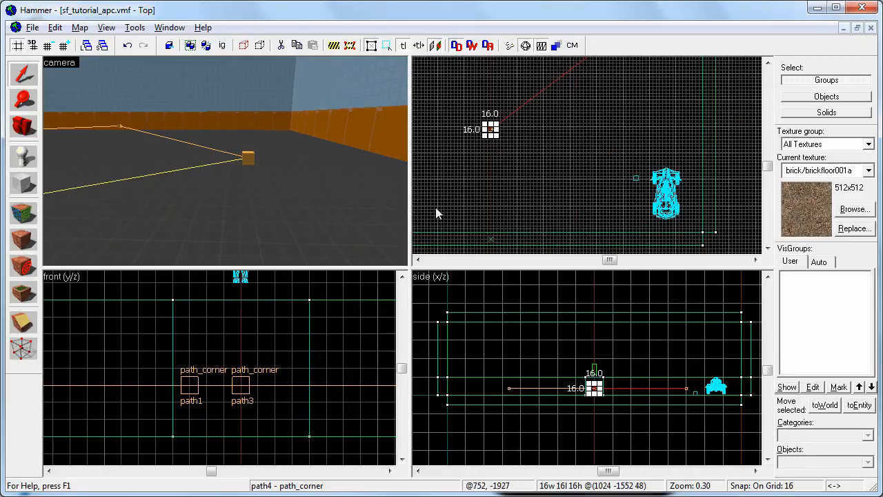
key(z)
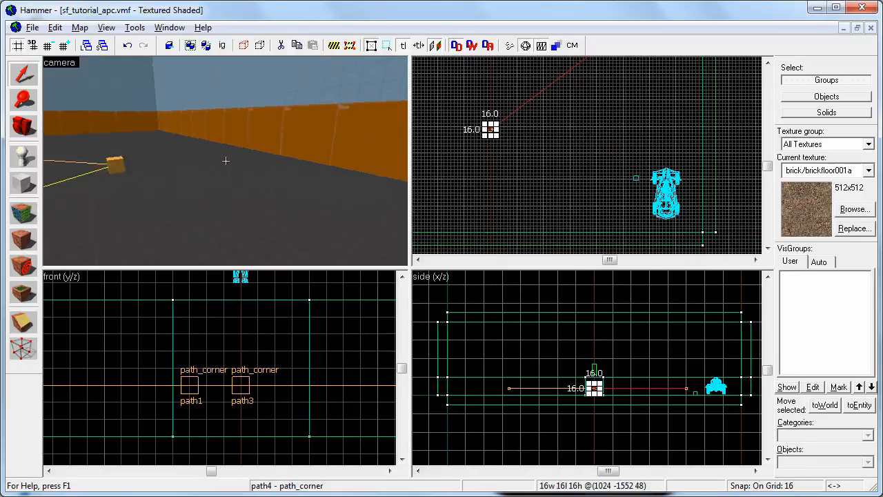
key(z)
double_click(249, 185)
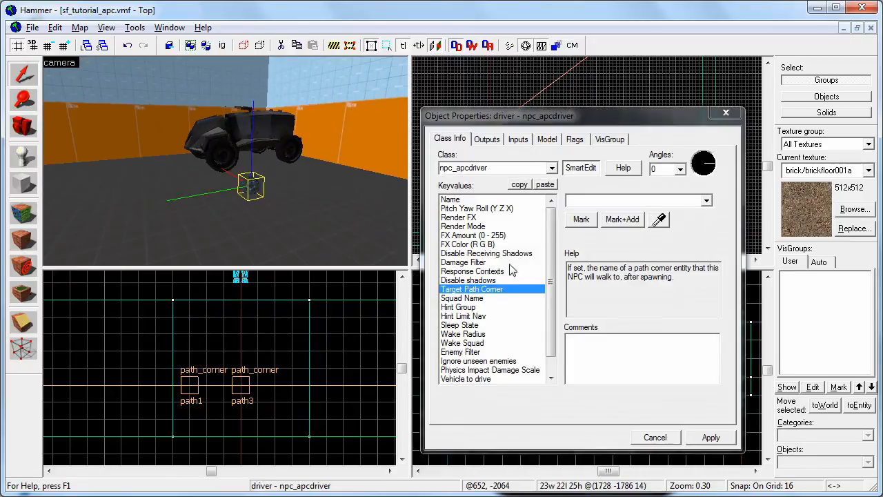
text(path1)
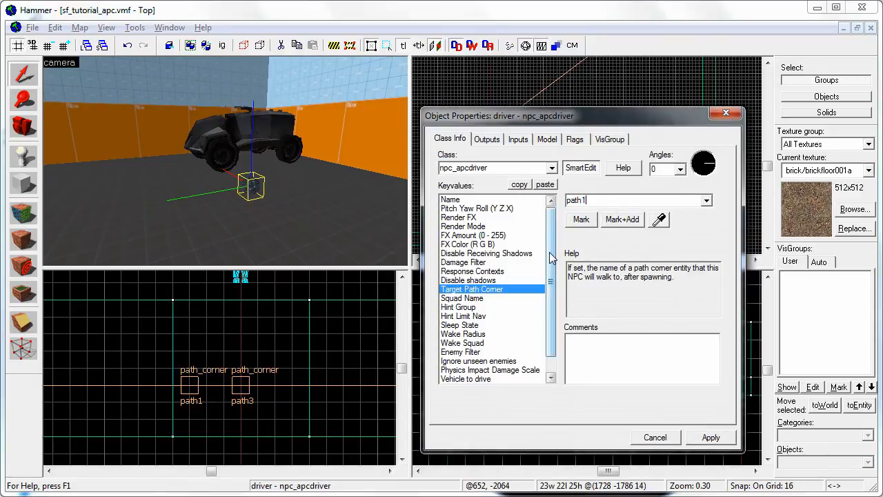
click(725, 113)
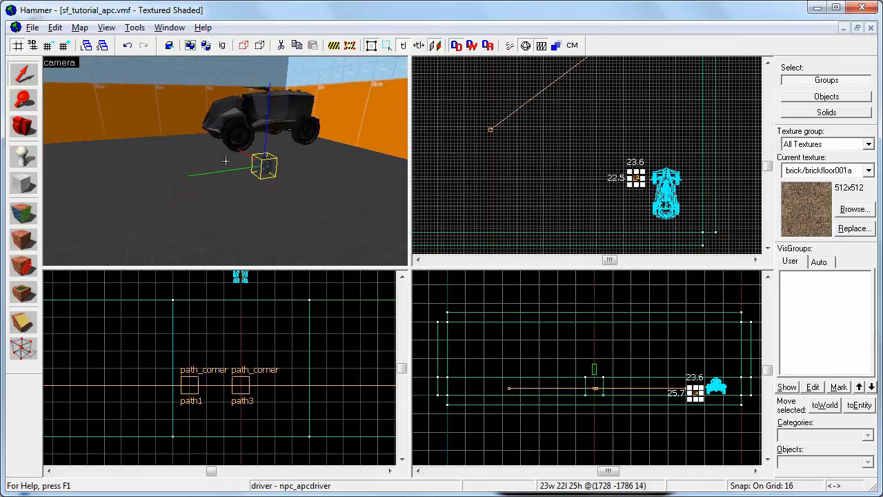
Place a logic_auto entity on the floor near the APC and its driver.
click(23, 156)
click(833, 464)
text(logic_auto)
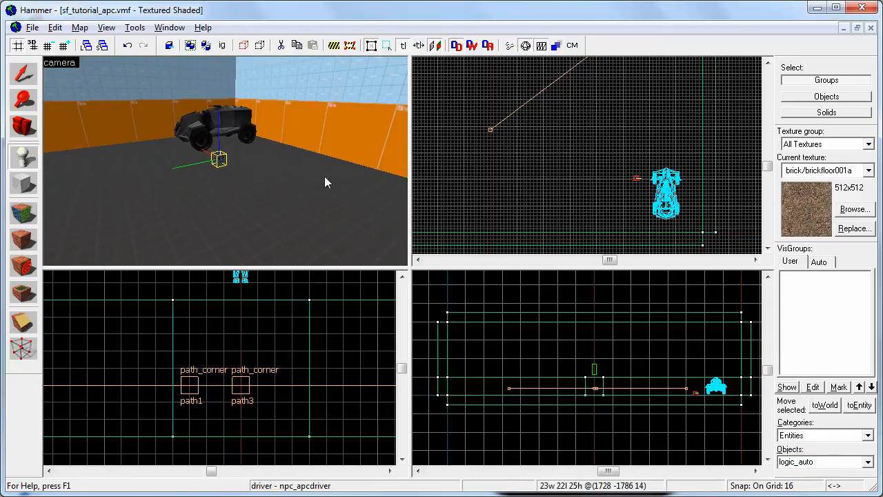
click(247, 174)
key(z)
key(w)
key(z)
Add an OnMapSpawn output to the logic_auto that targets the driver entity.
key(alt+Return)
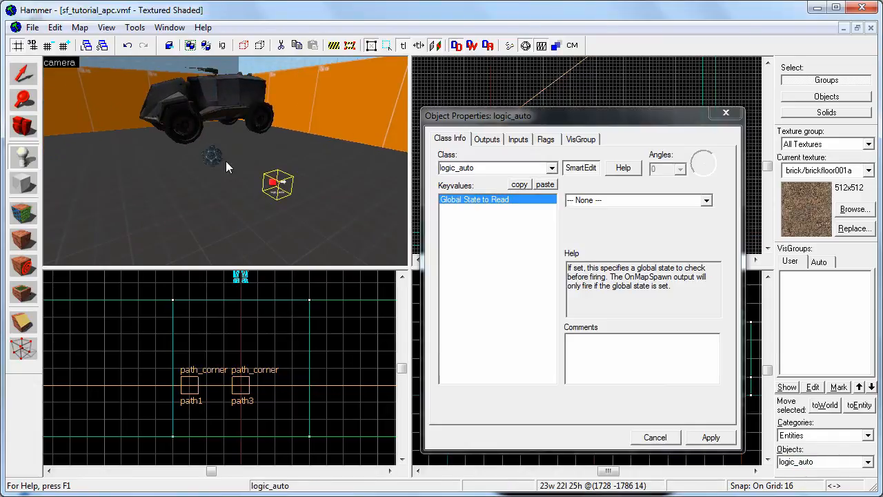
click(487, 139)
click(517, 407)
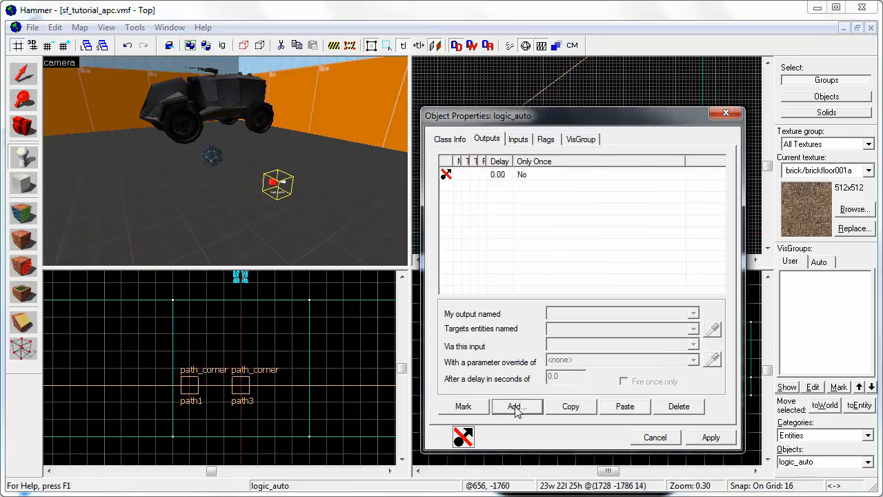
click(694, 314)
click(670, 339)
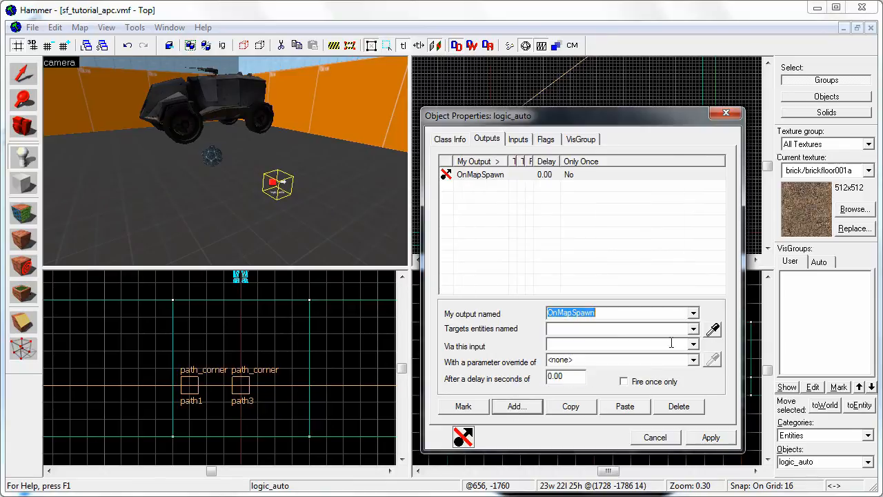
click(713, 331)
click(212, 154)
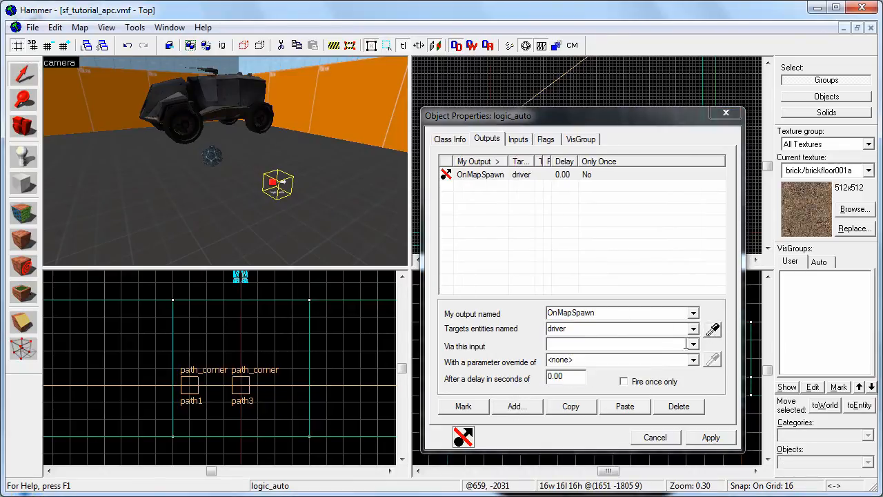
Set the output's input to StartForward, apply it and close the logic_auto properties.
click(693, 345)
click(694, 409)
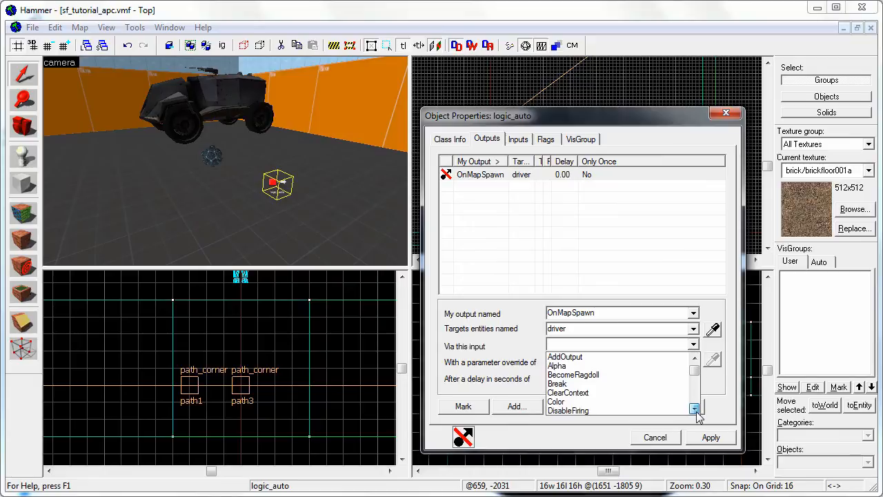
click(696, 411)
click(696, 411)
click(650, 402)
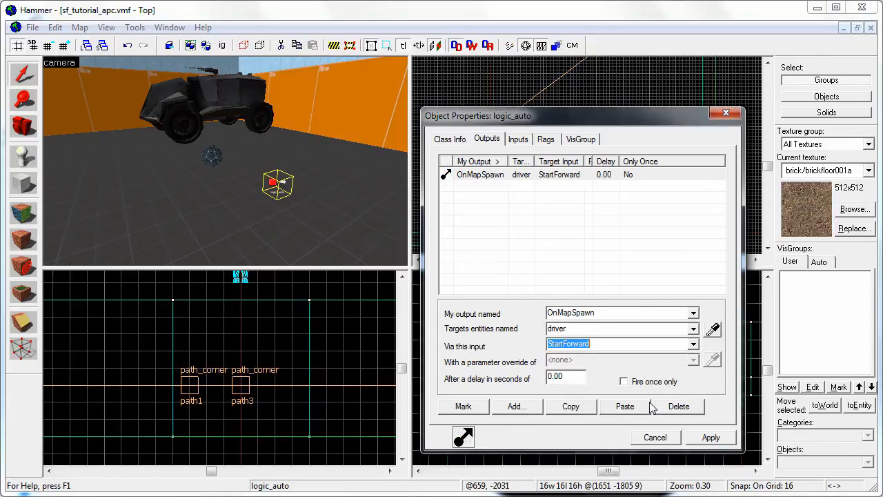
click(711, 437)
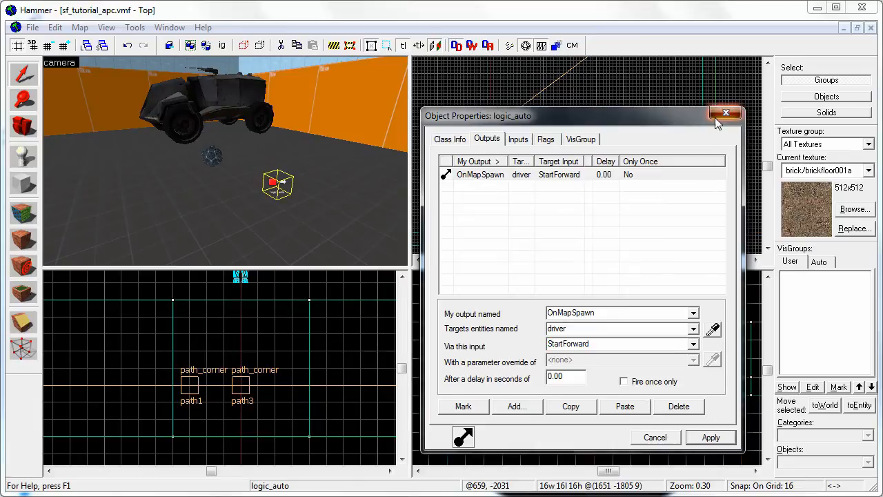
click(725, 112)
Compile and run the map in Half-Life 2, and move through the room to watch the APC.
click(511, 46)
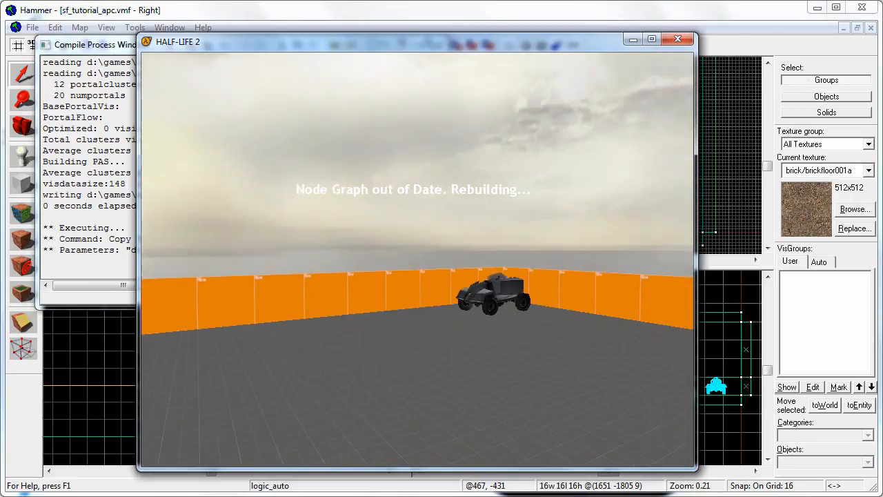
key(w)
key(d)
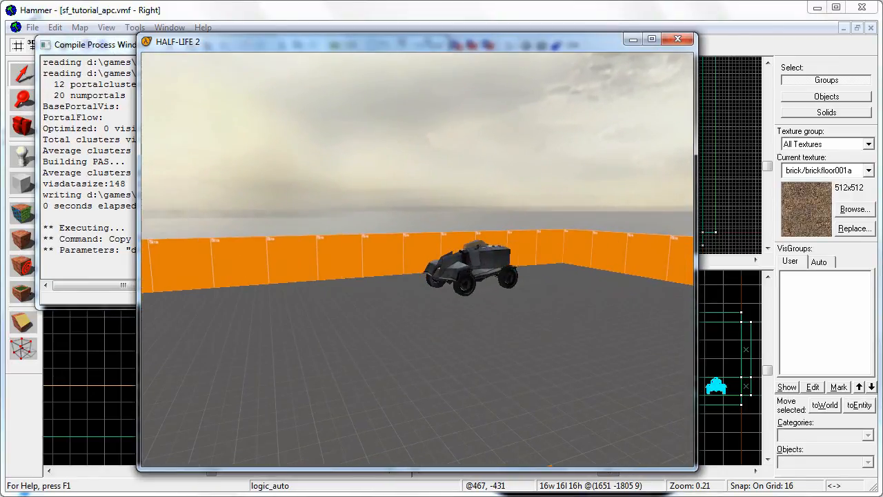
key(w)
key(d)
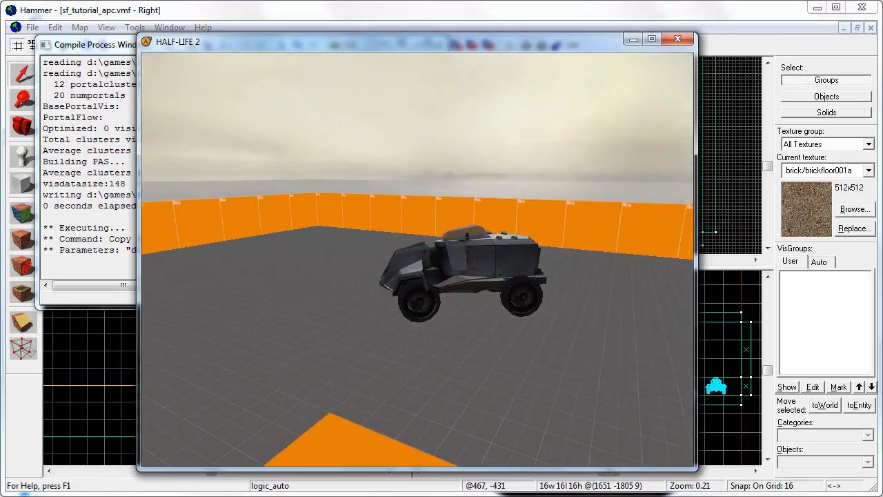